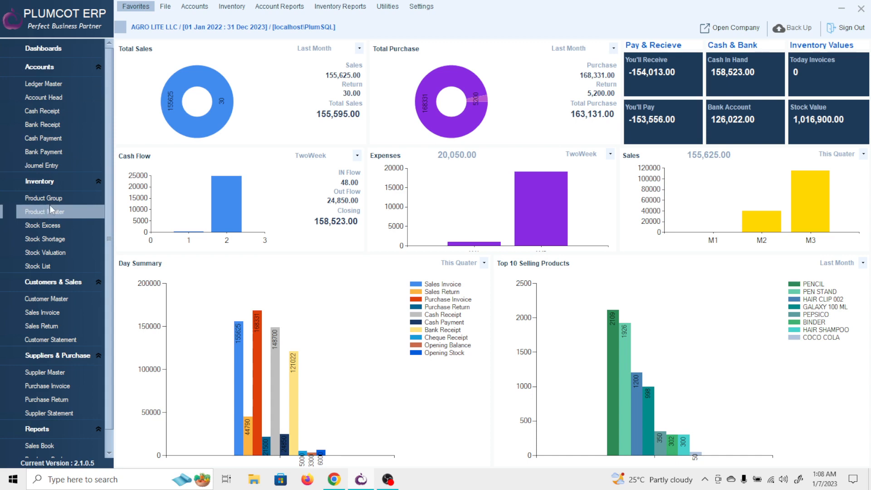
- Open the product master form from the inventory masters
click(230, 6)
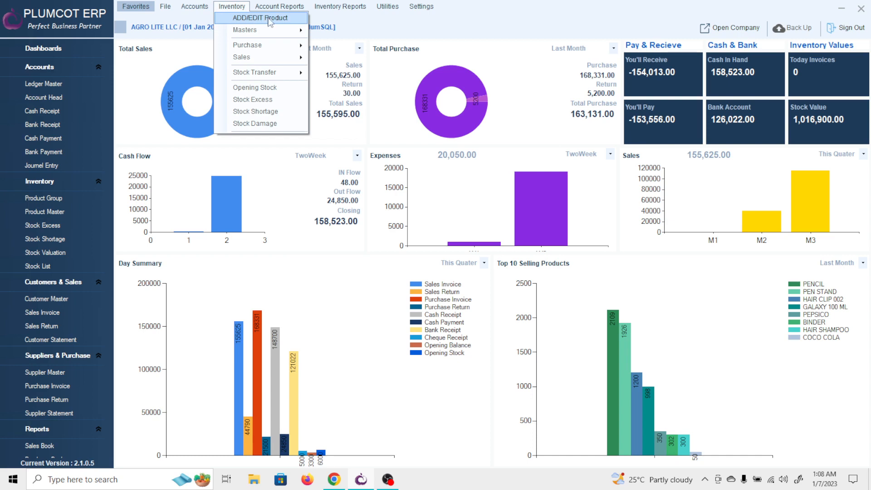
mouse_move(291, 35)
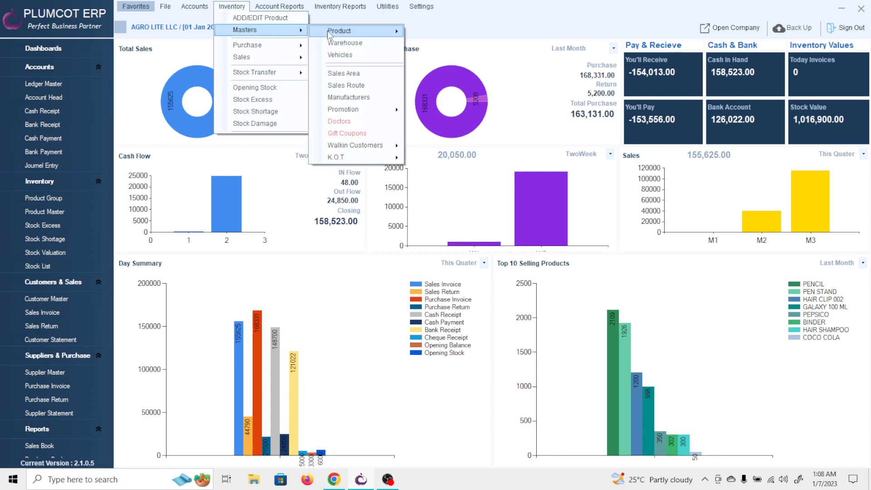
mouse_move(331, 34)
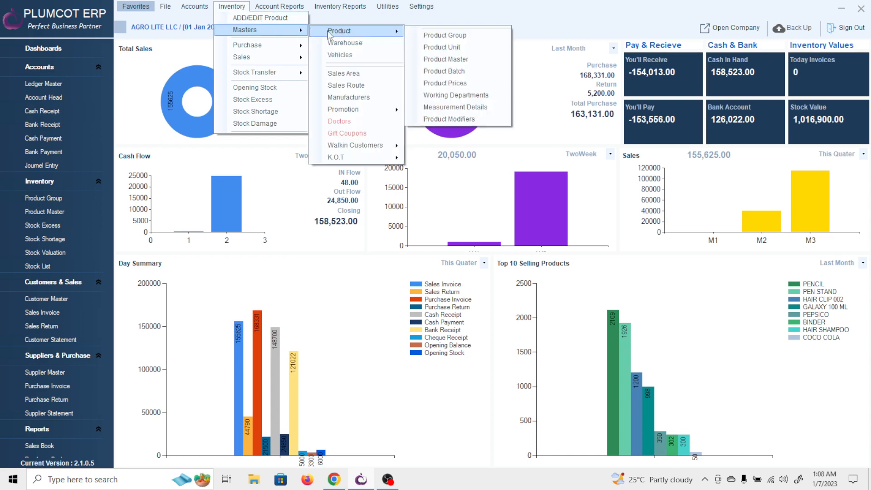
click(446, 72)
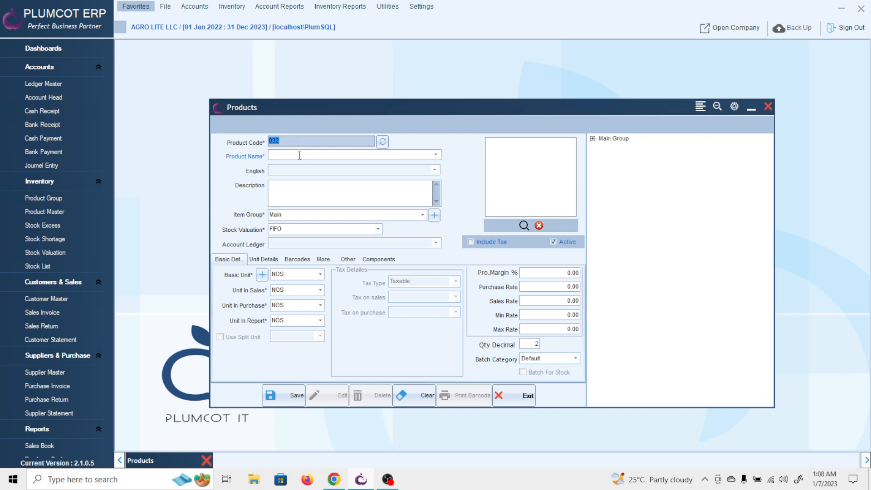
- Name the new product AMUL COLA 100ML and assign it to the DRINK item group
click(300, 155)
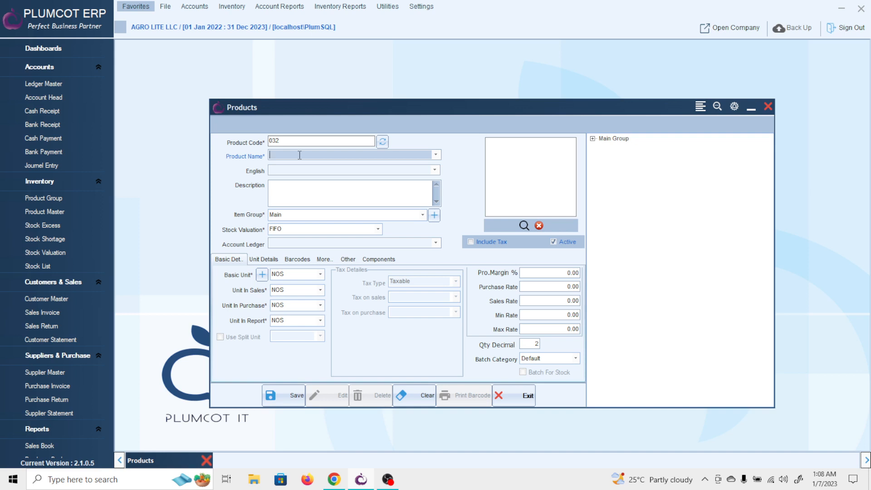
text(AMUL COLA 100ML)
click(287, 185)
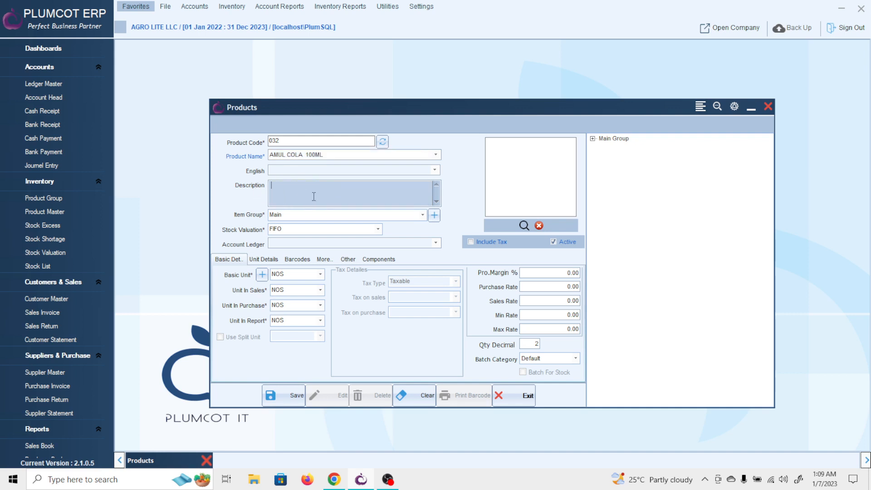
click(422, 215)
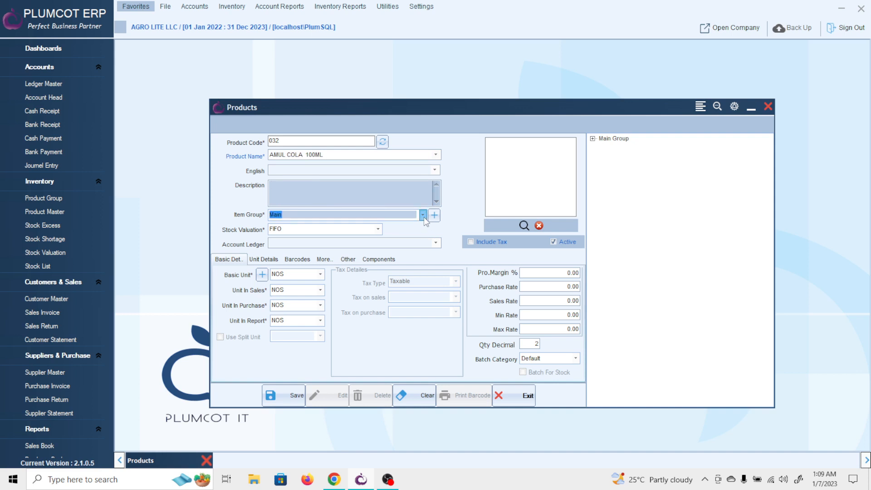
click(380, 240)
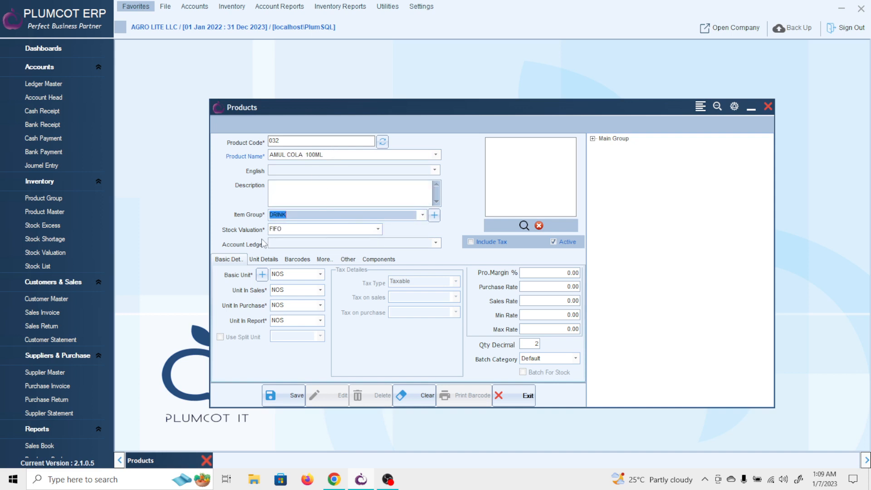
- Keep FIFO as the stock valuation method and set the product's purchase unit to BOX
click(377, 230)
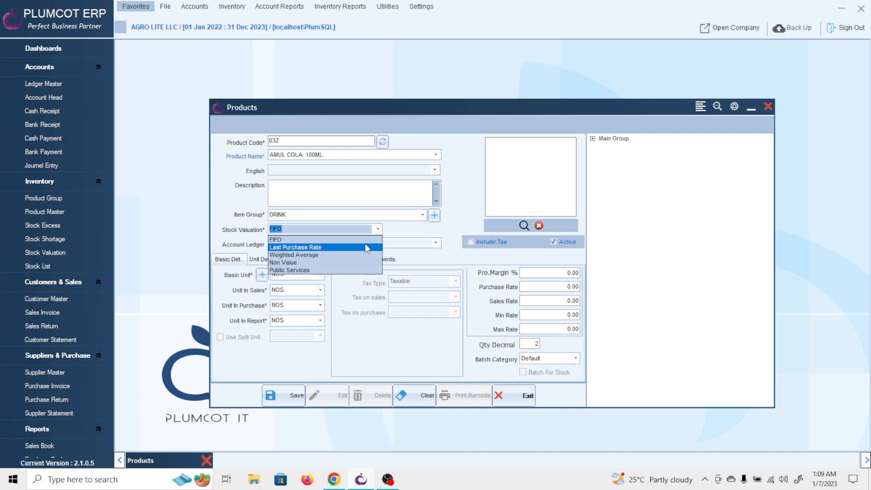
click(434, 229)
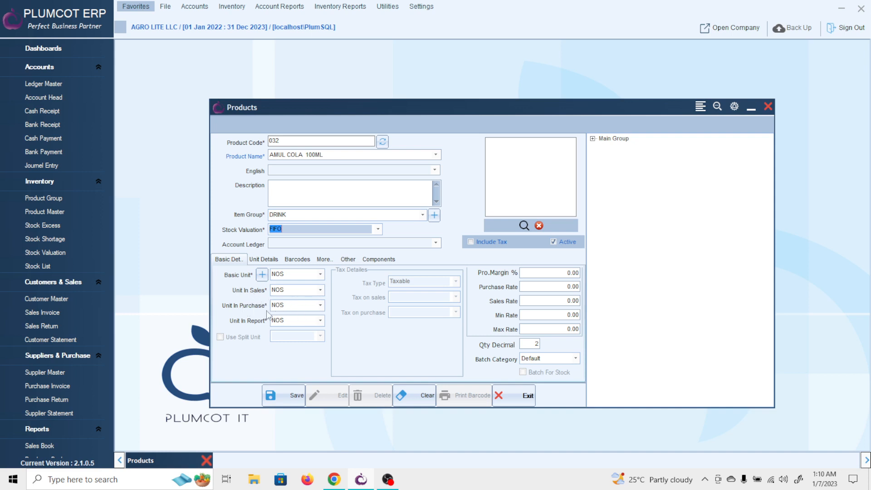
click(320, 304)
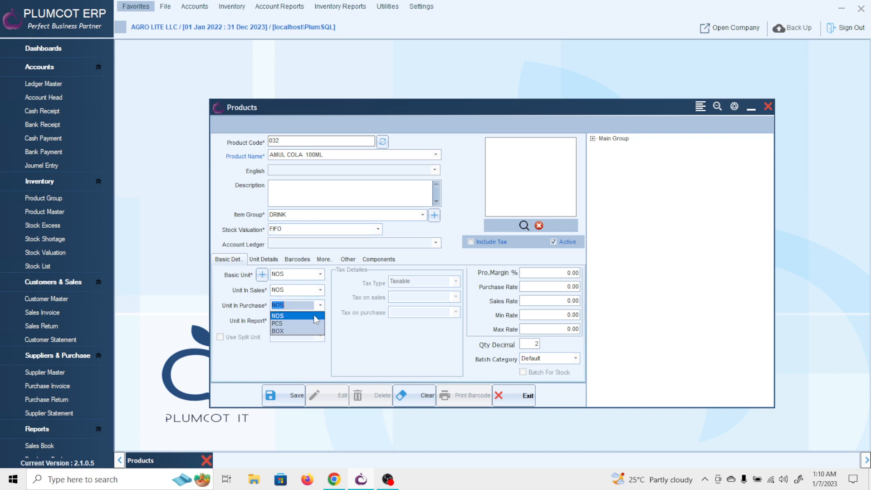
click(306, 331)
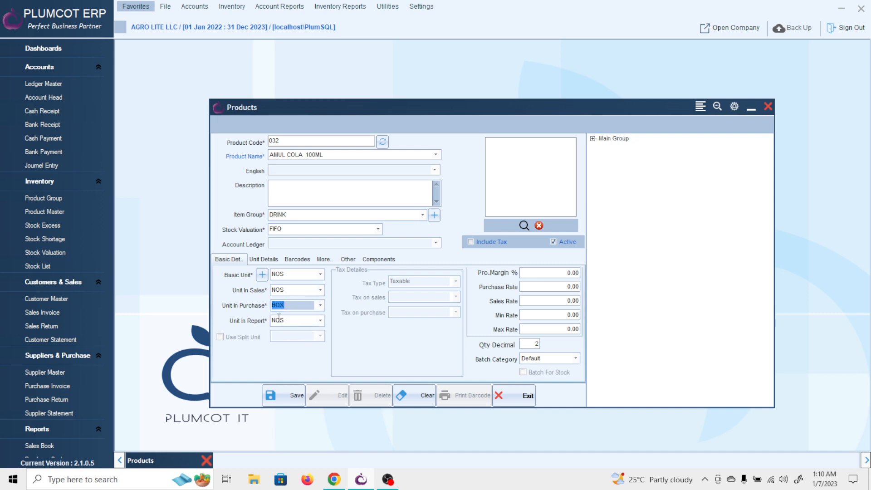
click(298, 290)
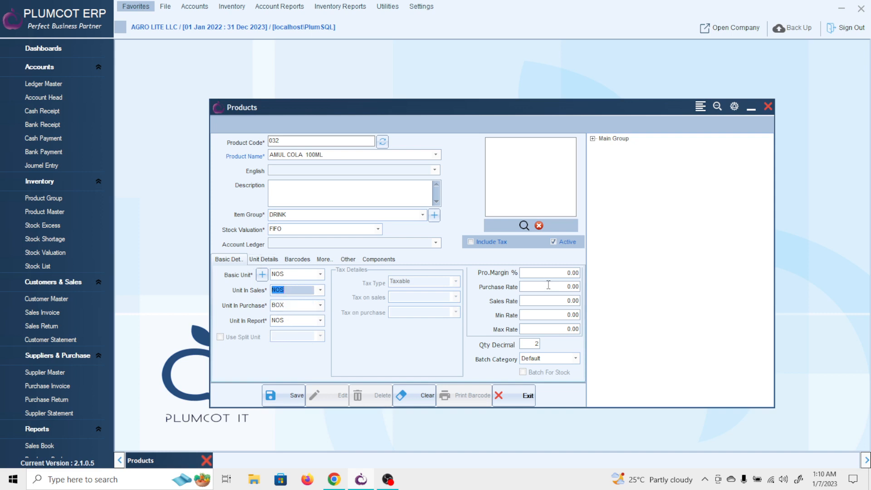
- Set the product's purchase rate to 20 and sales rate to 30, with tax included
click(562, 287)
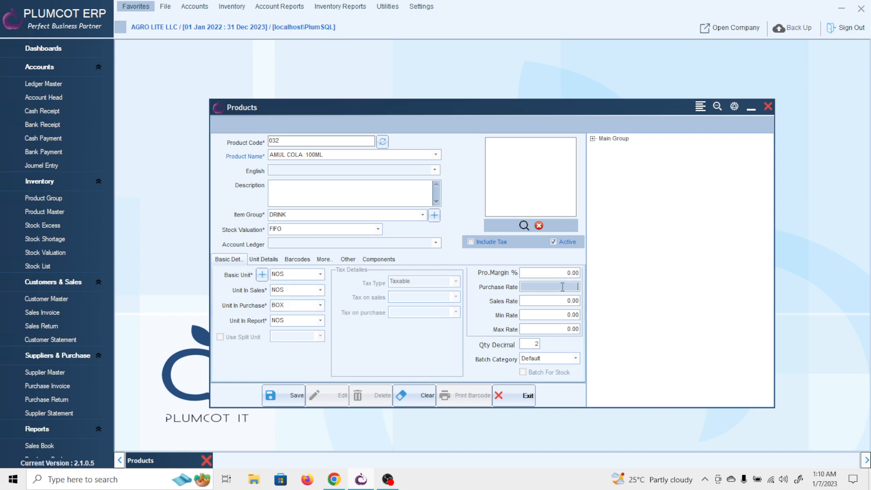
text(20)
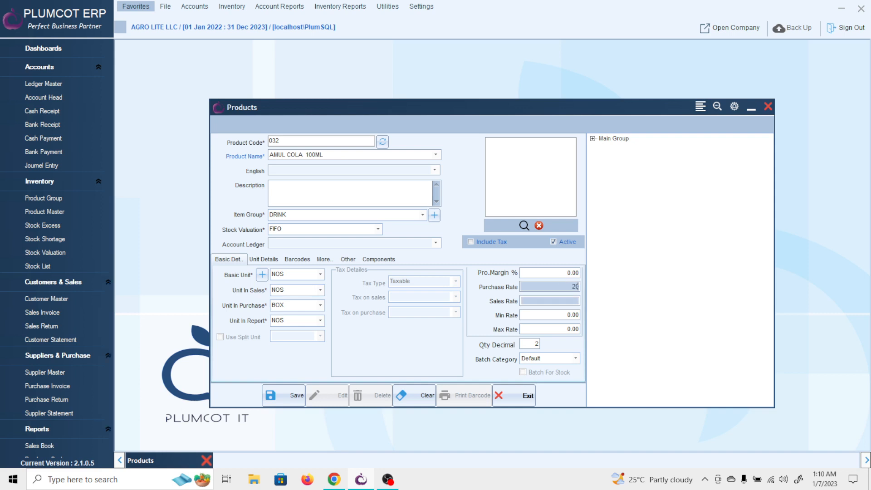
key(Return)
text(30)
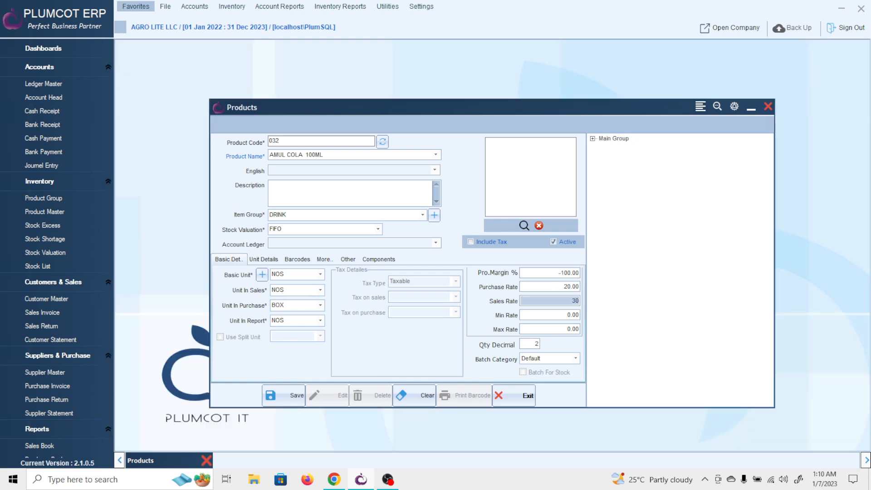
key(Return)
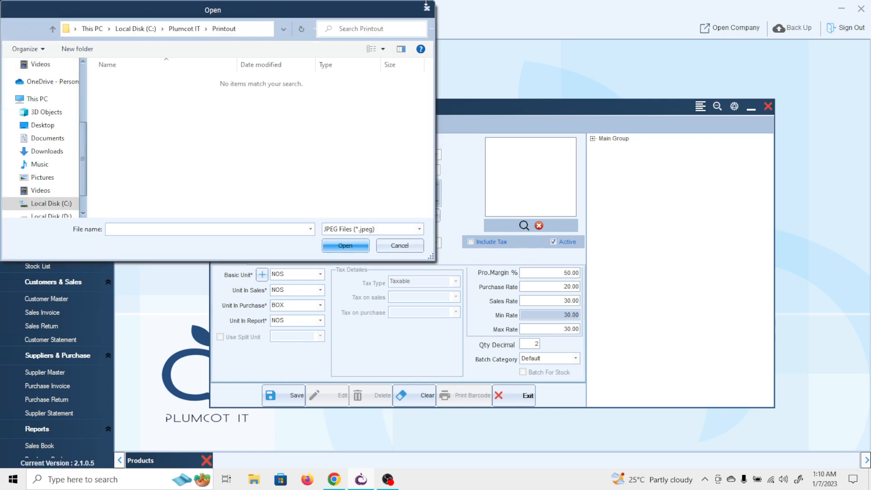
click(427, 10)
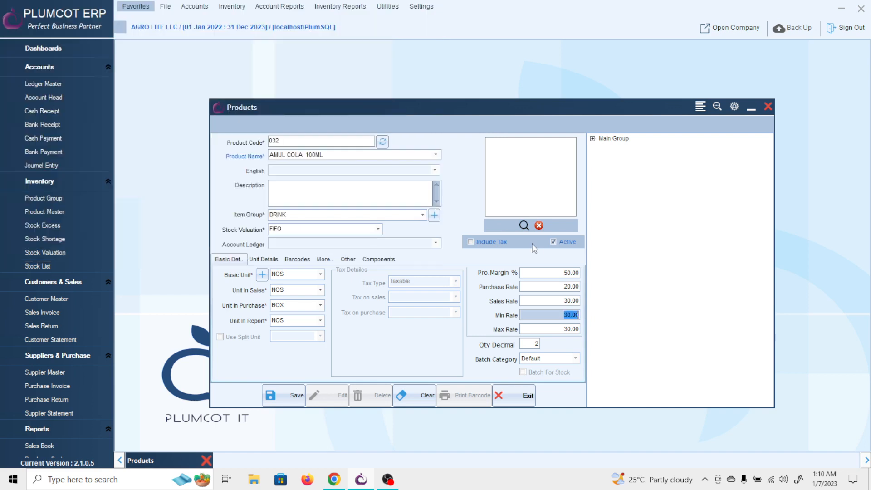
click(471, 243)
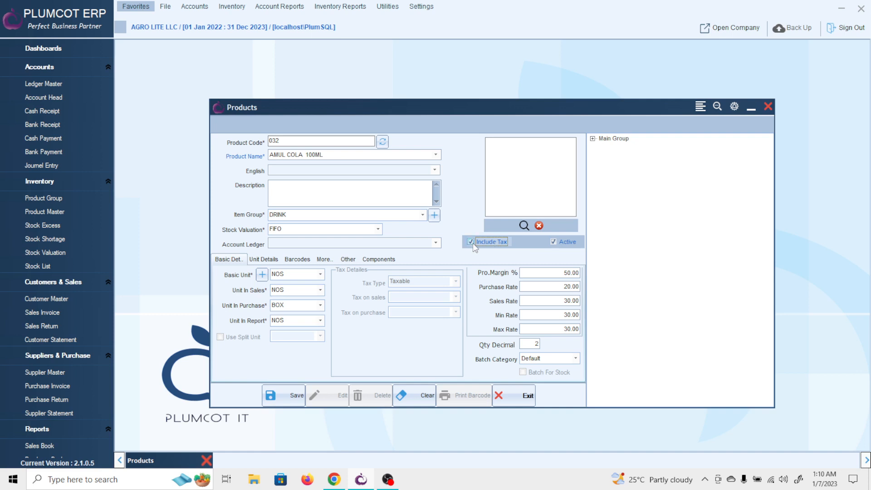
- Add a unit conversion for the product in which one BOX equals 10 NOS
click(265, 261)
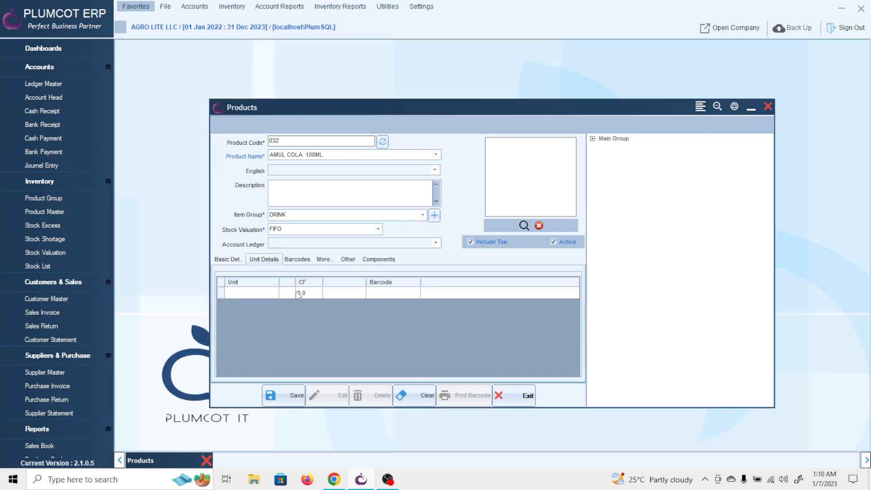
click(257, 294)
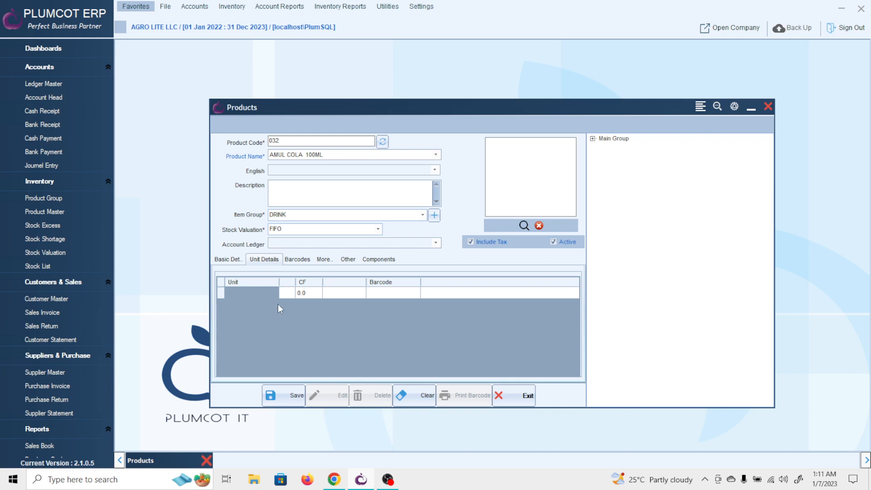
click(255, 296)
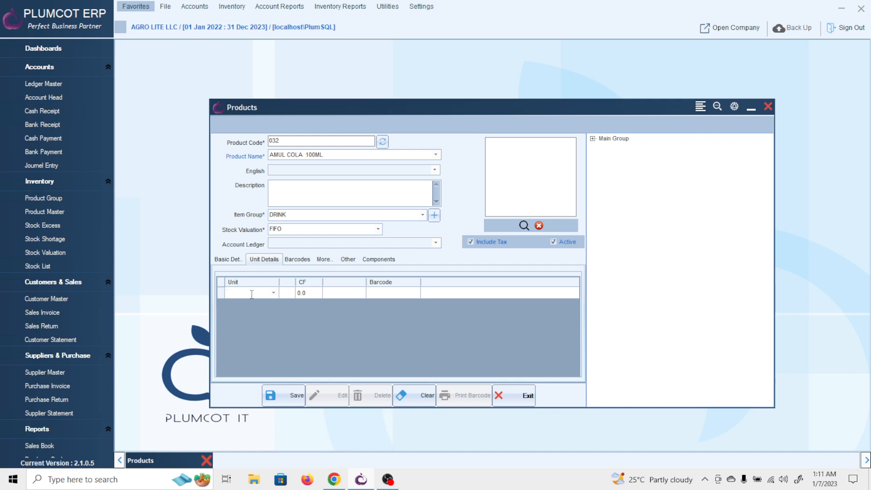
text(BOX)
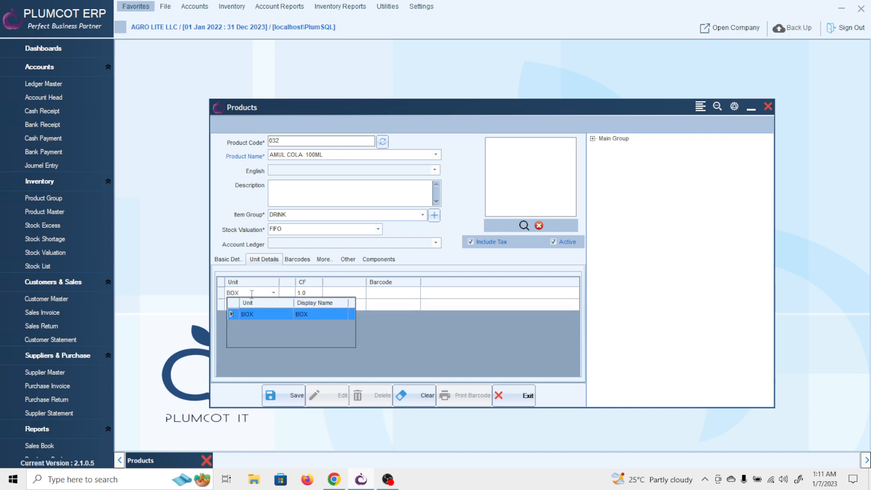
click(284, 293)
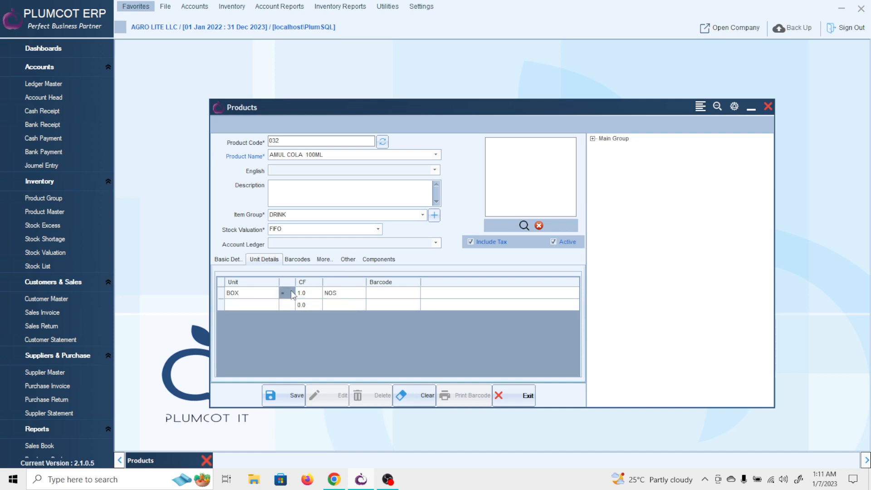
click(304, 296)
text(10)
key(Return)
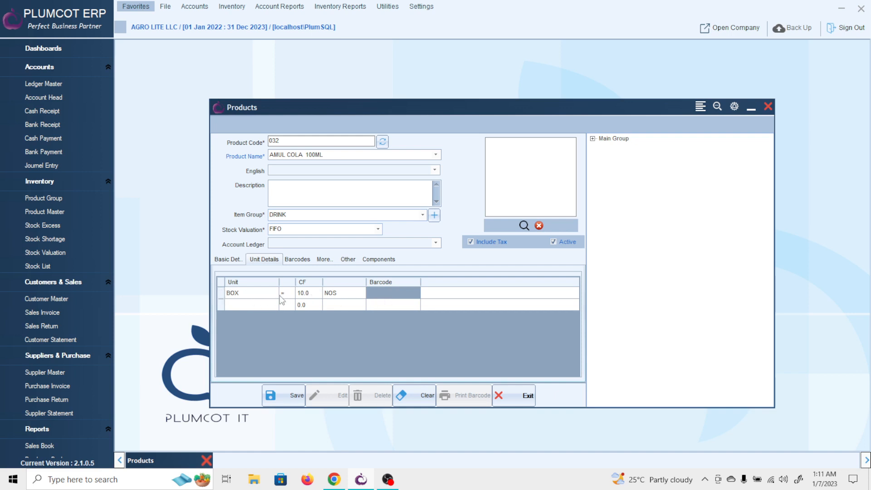
- Enter 81728292 as the barcode of the BOX unit
click(380, 296)
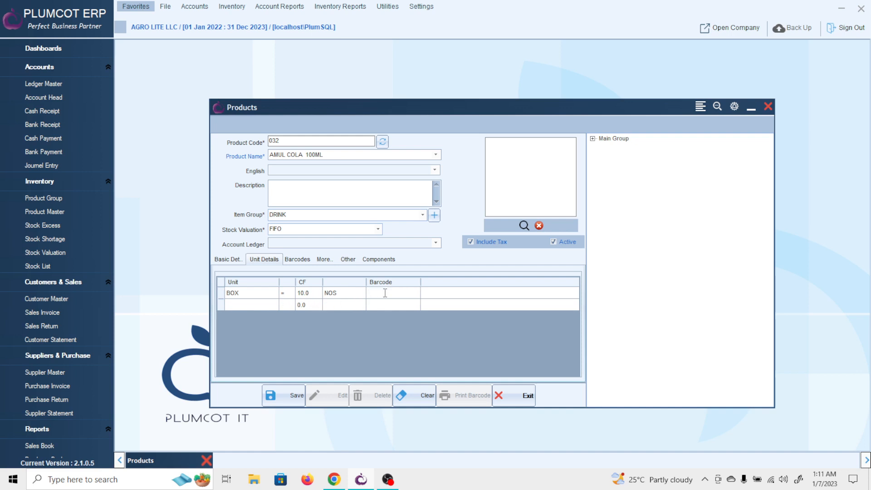
text(81728292)
click(336, 307)
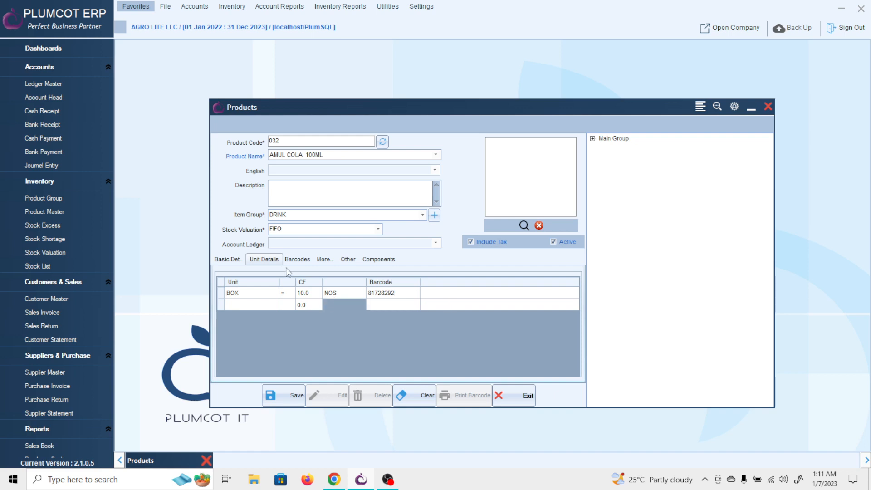
- Check the product's barcode details and save the new product
click(302, 260)
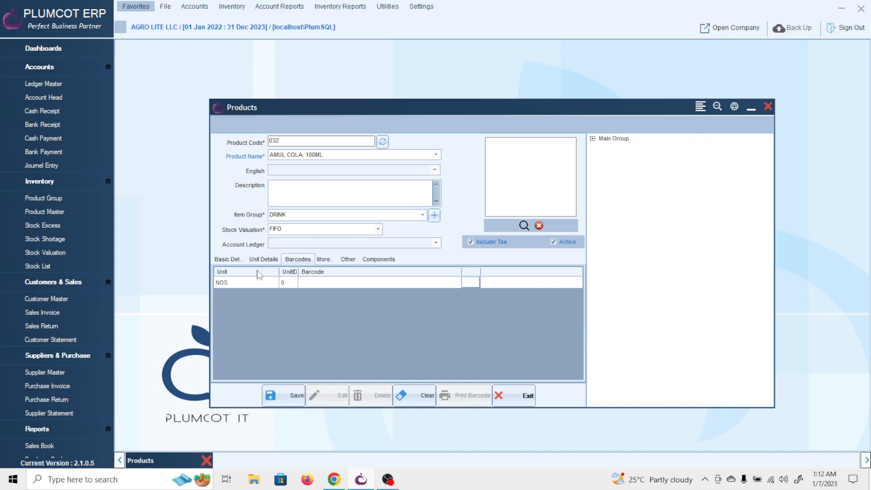
click(233, 260)
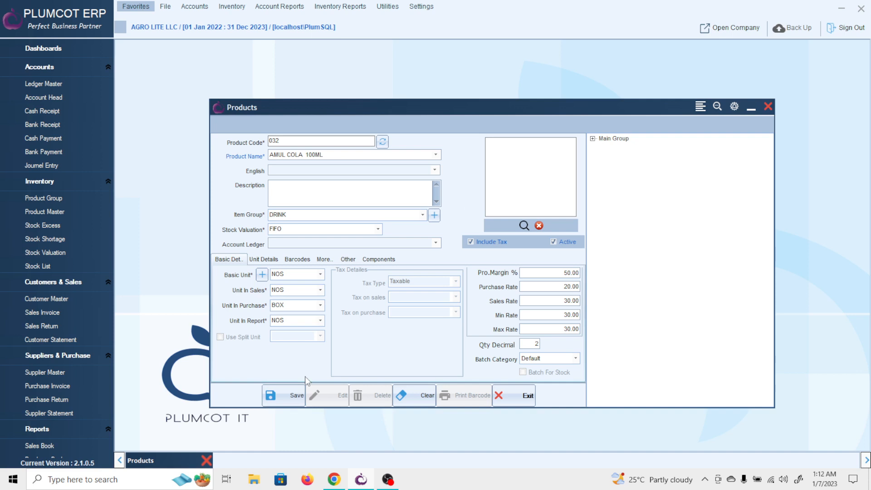
click(288, 394)
click(424, 280)
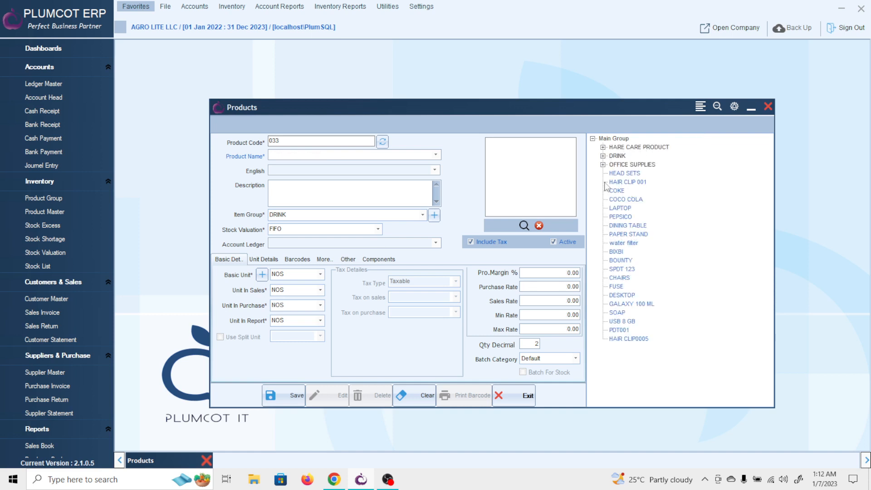
- Load the saved AMUL COLA 100ML record from the DRINK group in the product tree
double_click(612, 156)
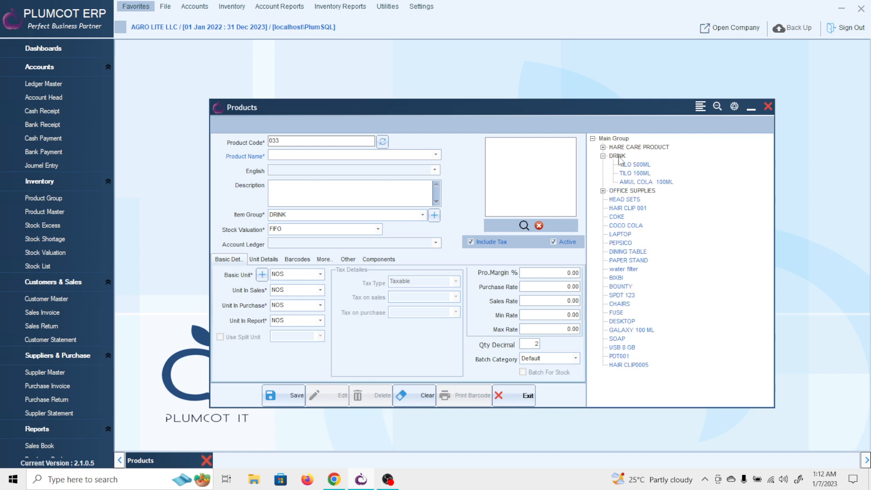
click(641, 181)
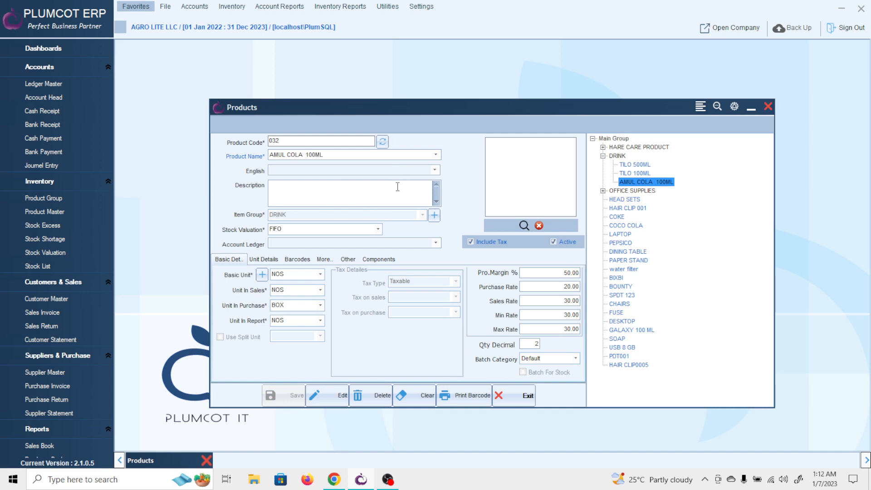
- Show the list of all active products, then minimize the Products window and restore it
click(717, 107)
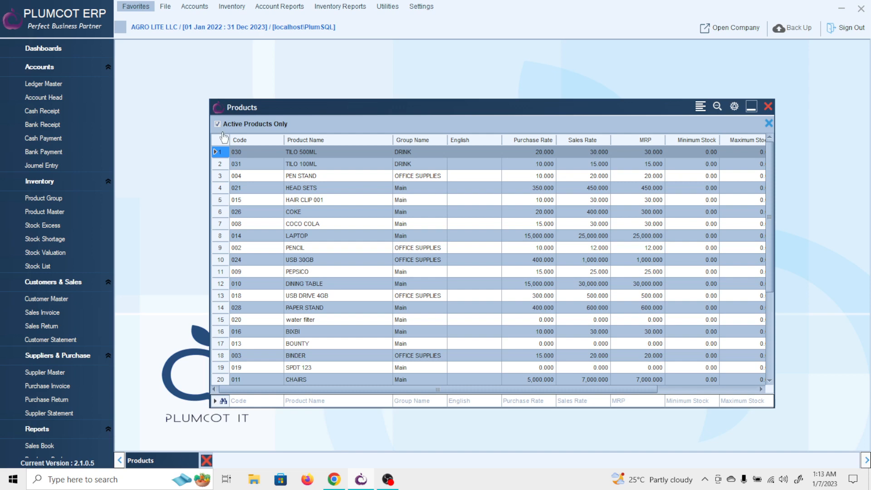
click(751, 107)
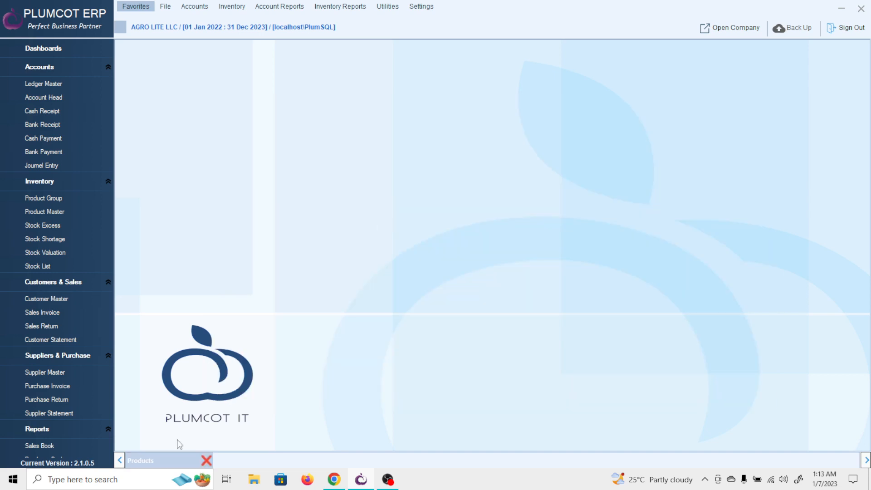
click(156, 461)
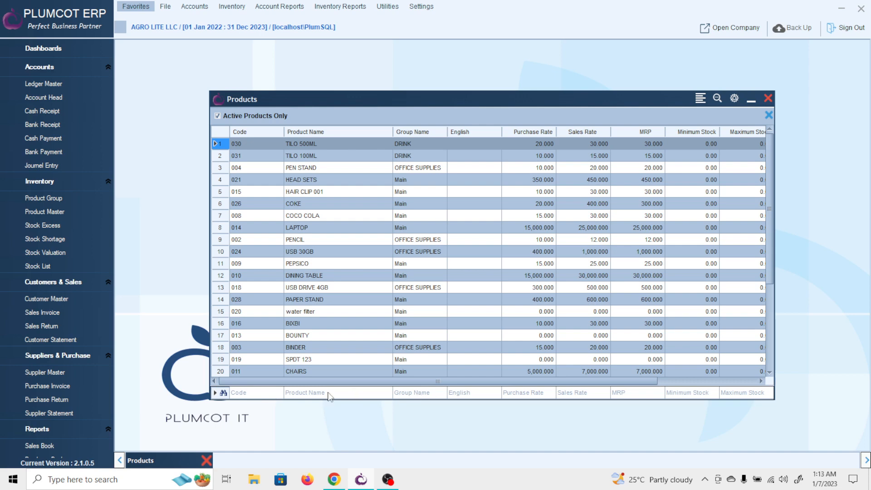
- Filter the product list by the name USB, load the USB 30GB record and open its sales rate for editing
click(304, 392)
text(USB)
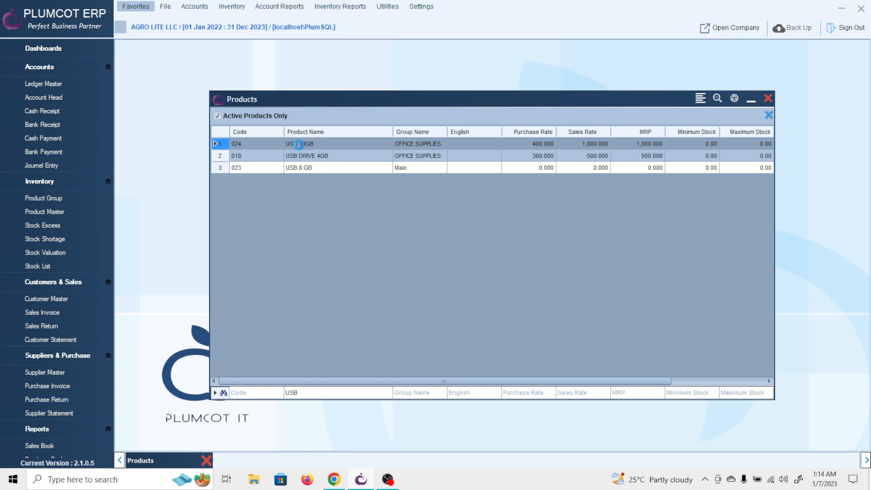
double_click(299, 145)
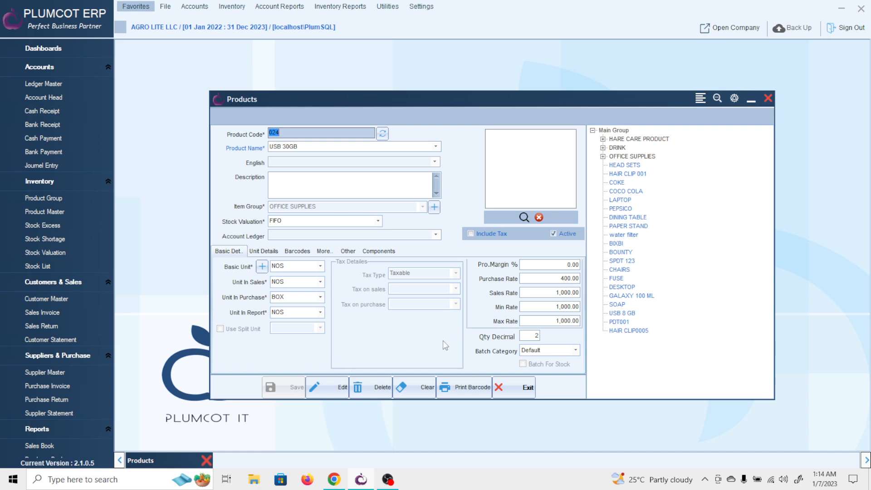
click(328, 381)
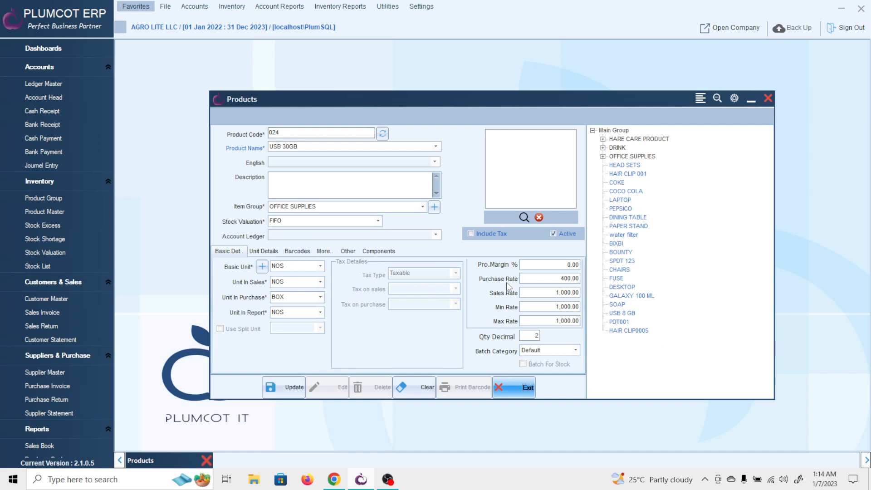
click(572, 293)
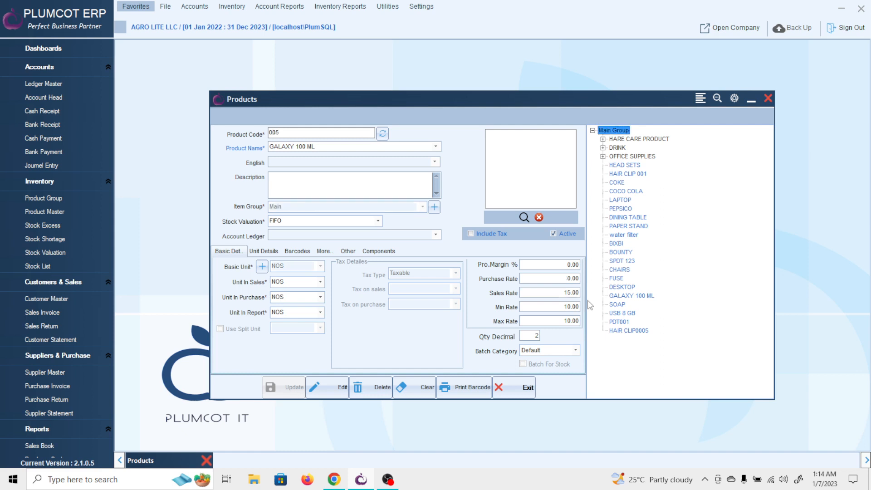
- Set the purchase rate of GALAXY 100 ML to 10, enable editing of the record and save the update
click(556, 293)
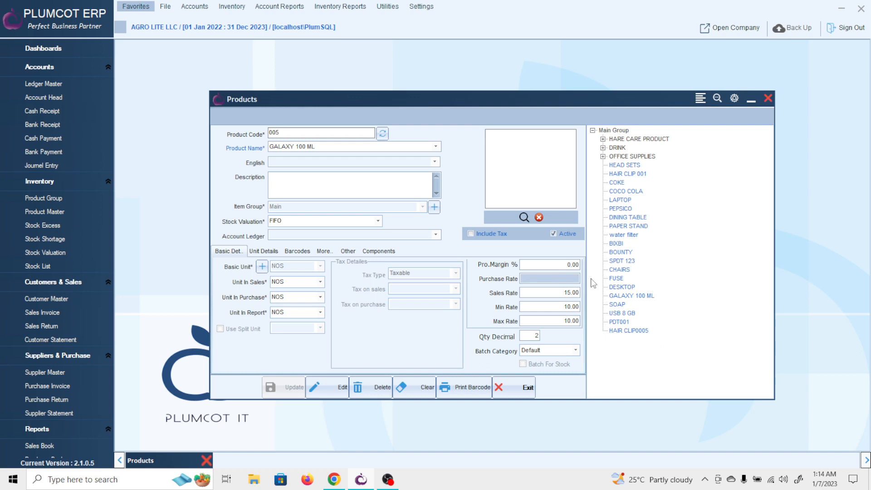
text(10)
key(Tab)
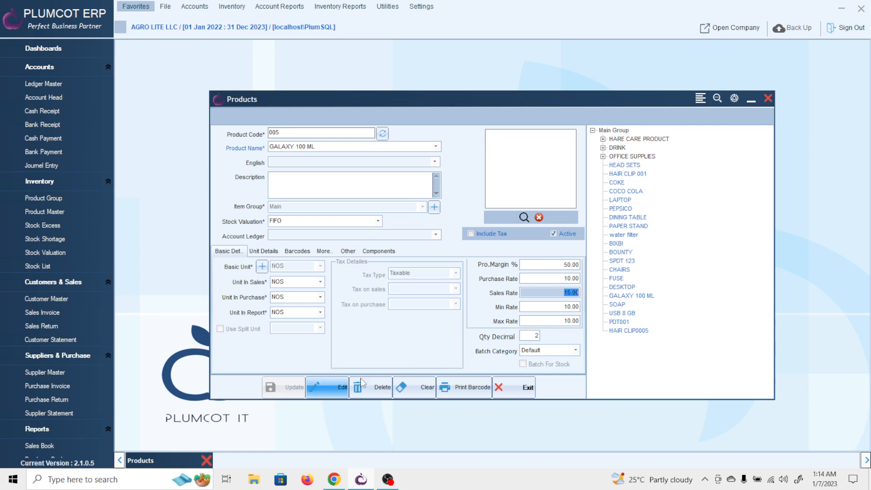
click(343, 385)
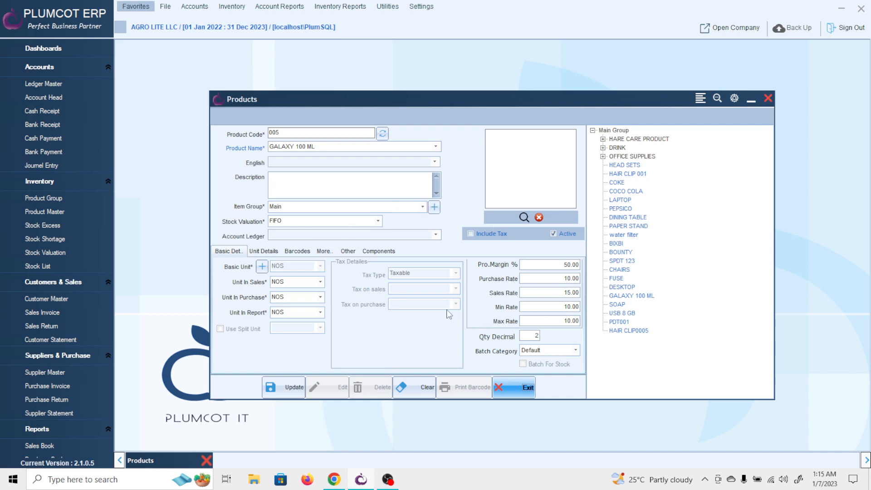
click(279, 388)
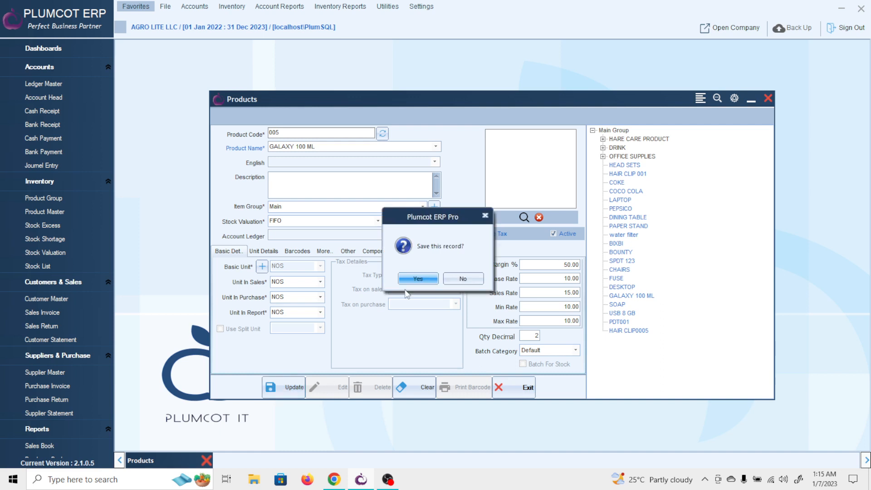
click(414, 279)
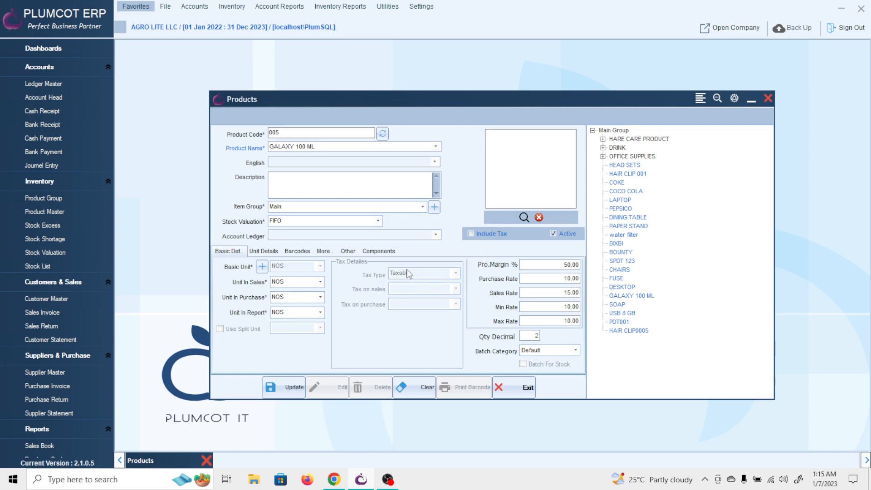